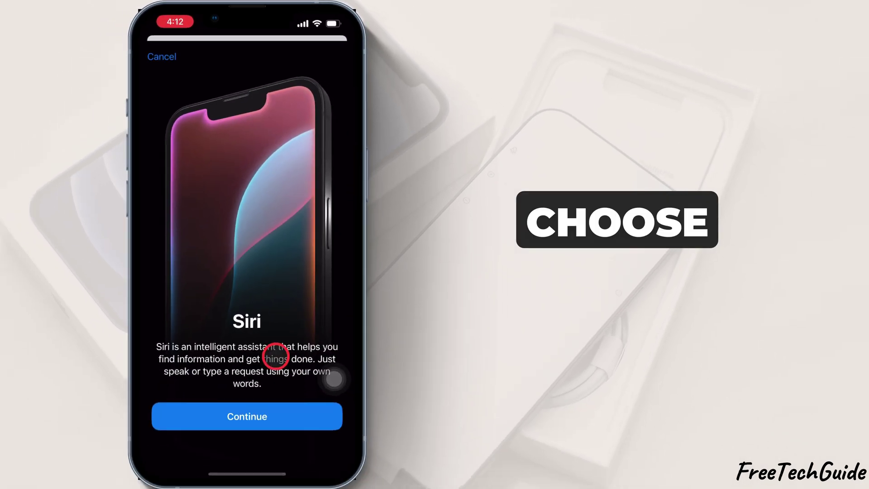
- Complete the five-phrase Hey Siri voice training and finish back in Talk & Type to Siri
{"action": "left_click", "coordinate": [248, 415]}
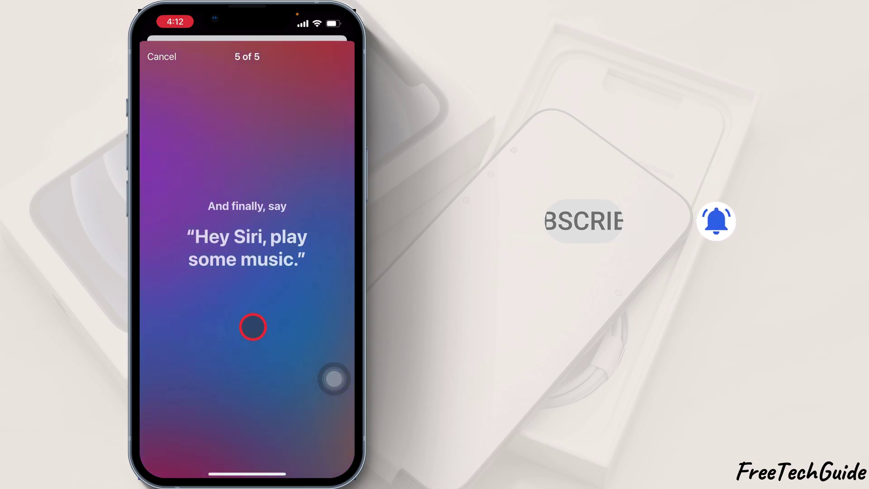
{"action": "left_click", "coordinate": [245, 411]}
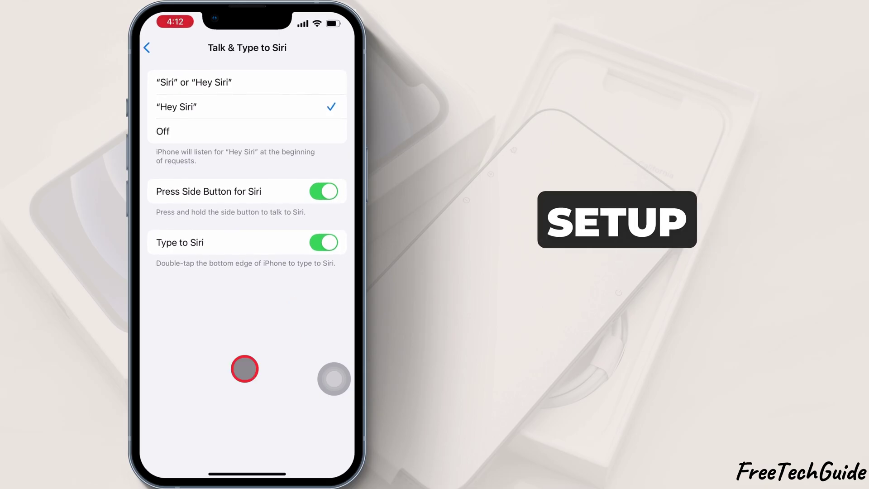
- Swipe up from the bottom edge to leave Settings for the Home Screen
{"action": "left_click_drag", "start_coordinate": [245, 468], "coordinate": [242, 364]}
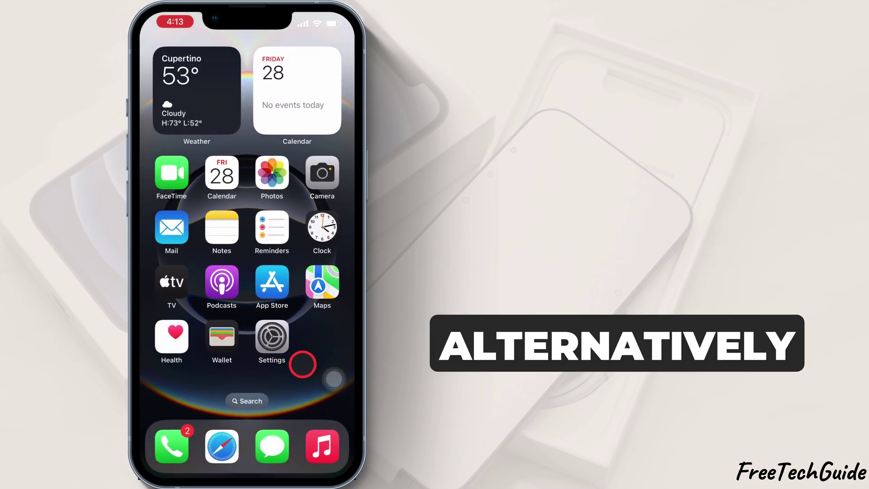